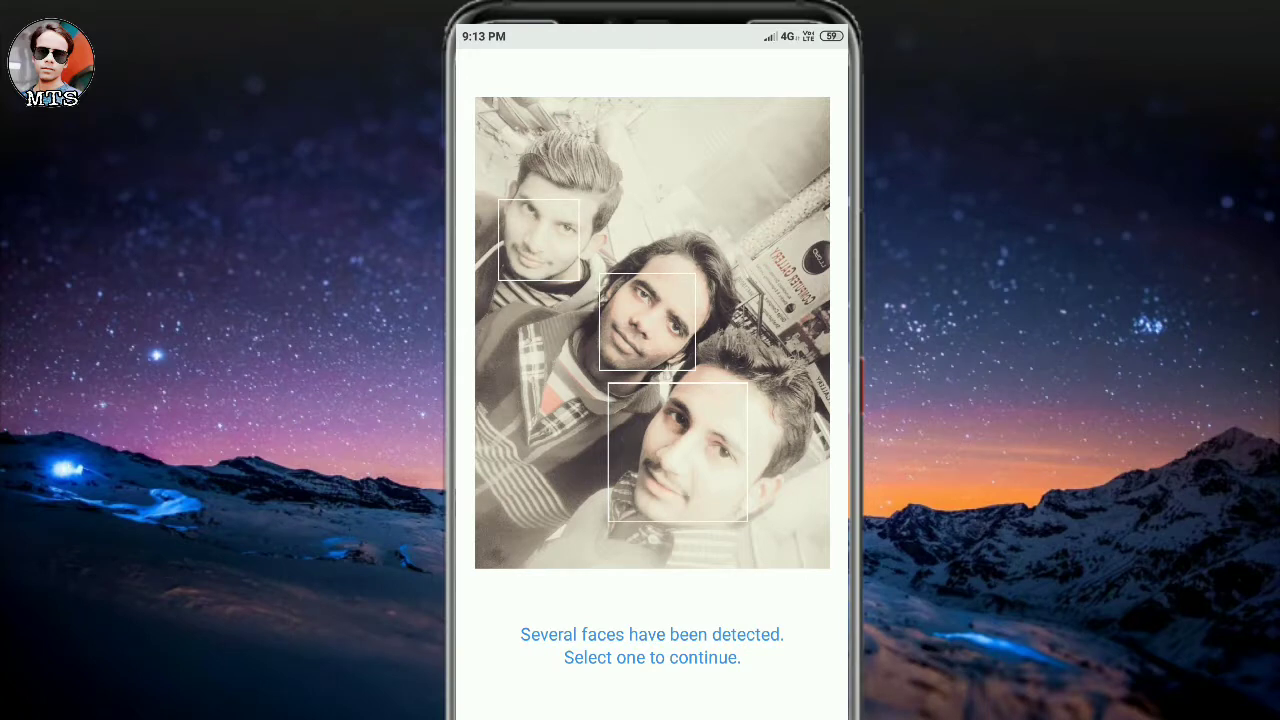
Step: Select the bottom-right man's face and preview the Old age filter on it
click(647, 320)
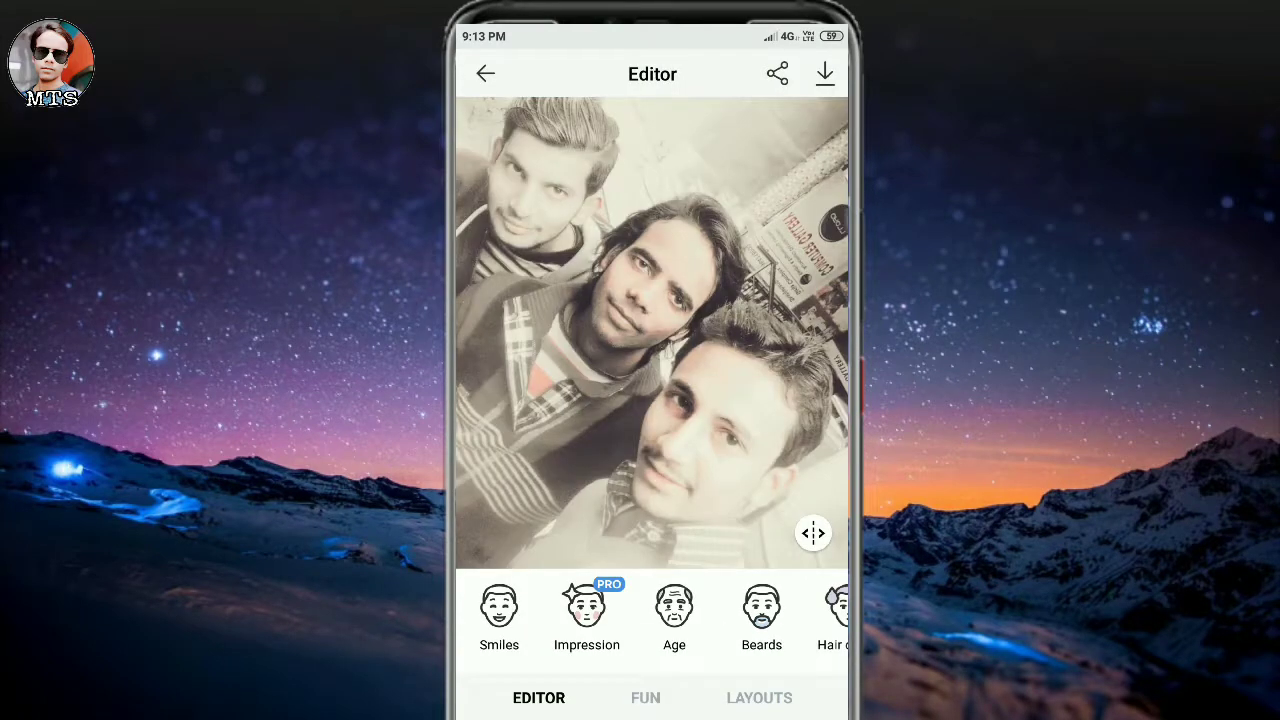
click(674, 612)
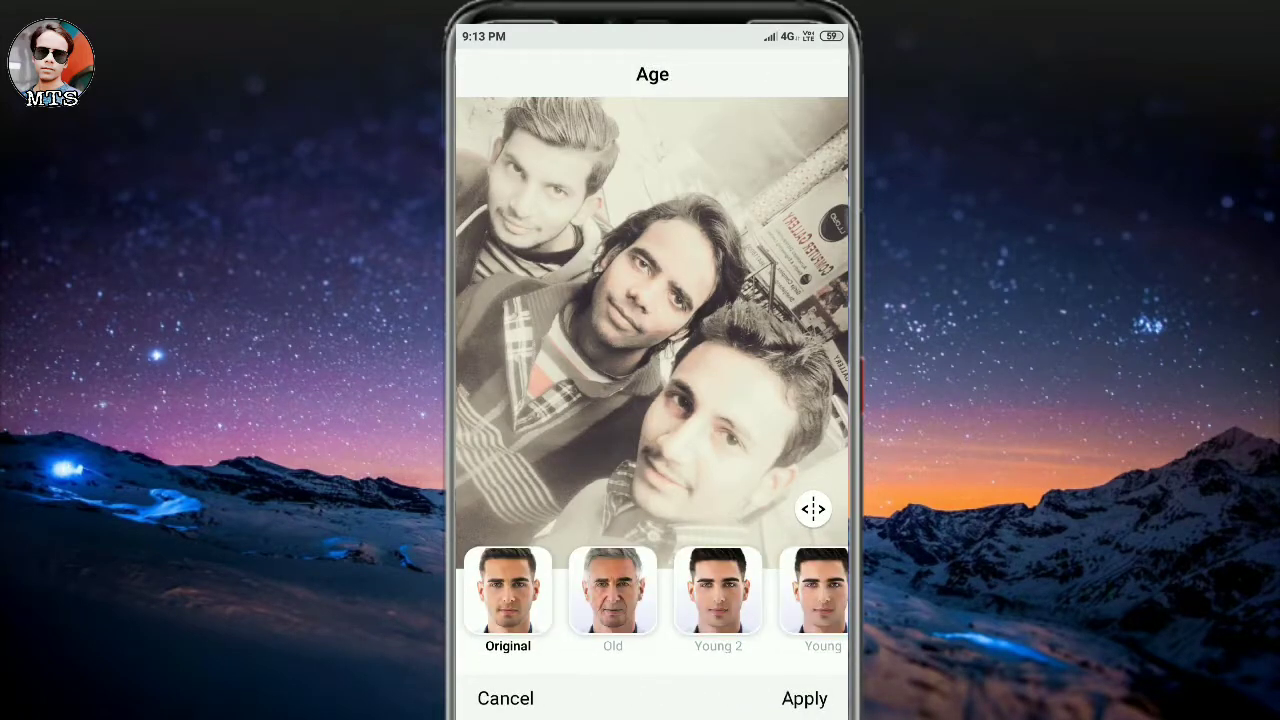
click(612, 595)
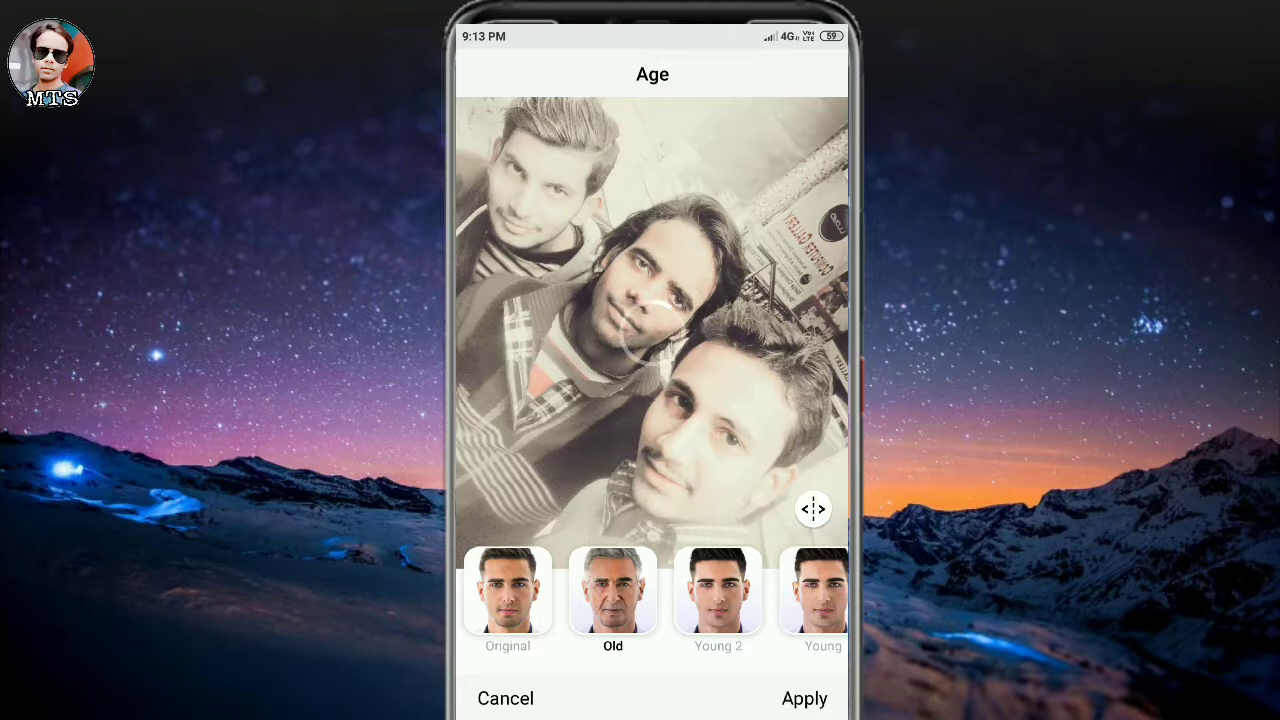
click(665, 330)
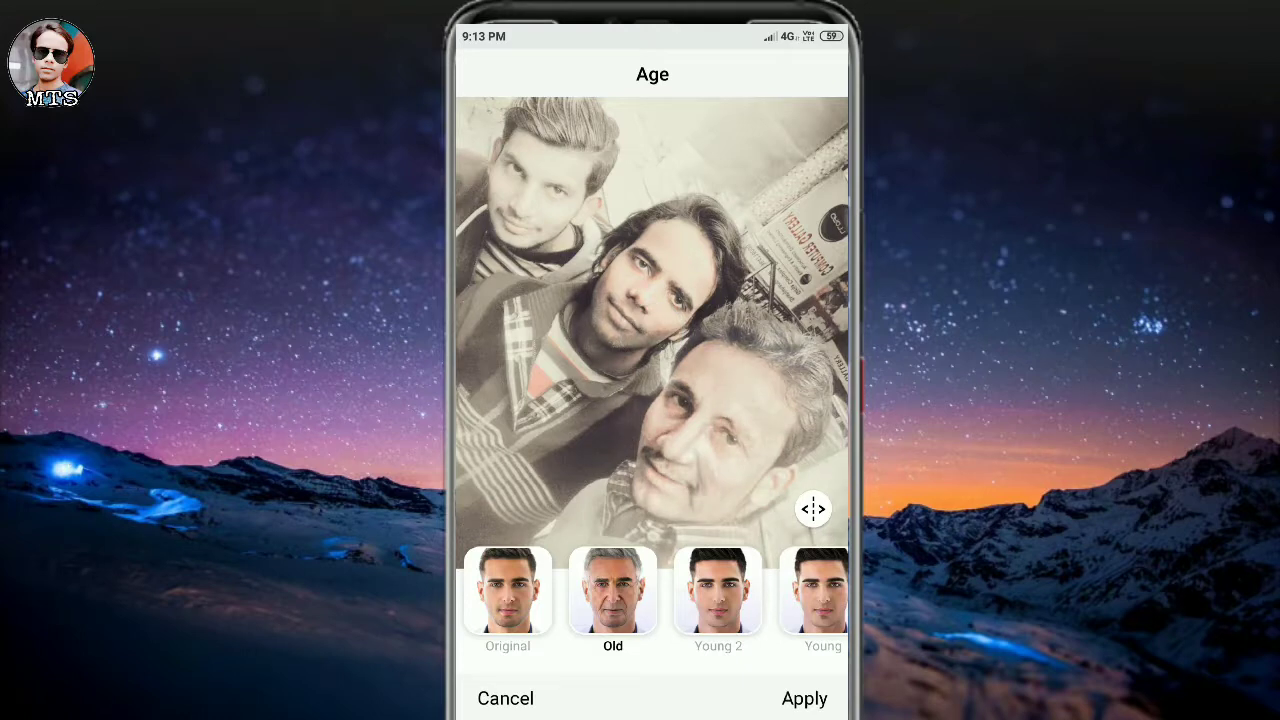
Step: Switch the face to the Young 2 age look and return to the Editor
drag(700, 595, 674, 595)
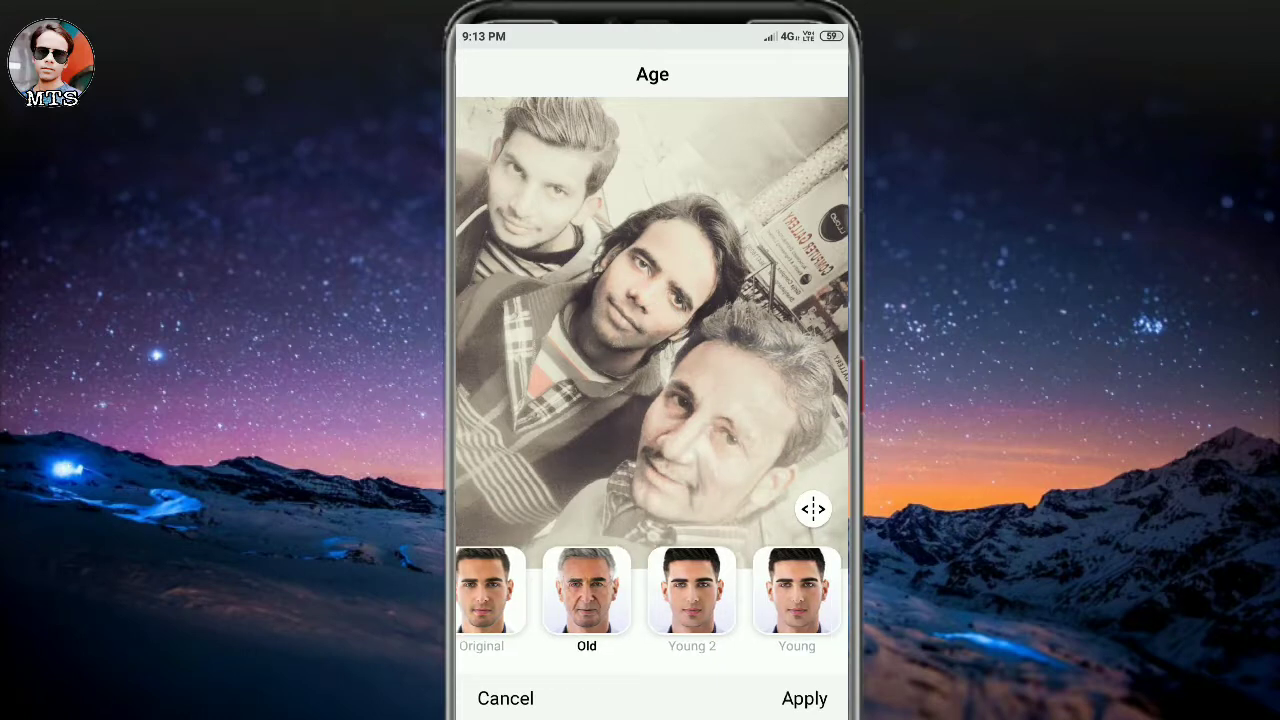
click(691, 592)
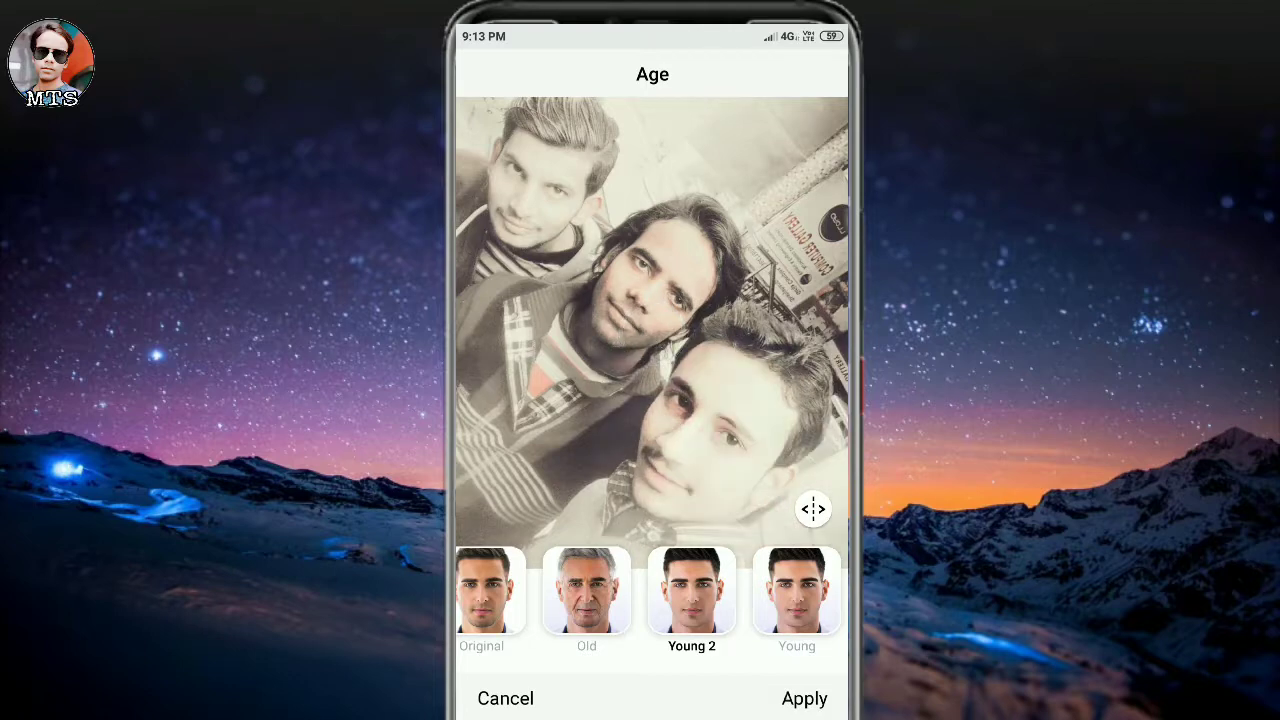
drag(650, 595, 676, 595)
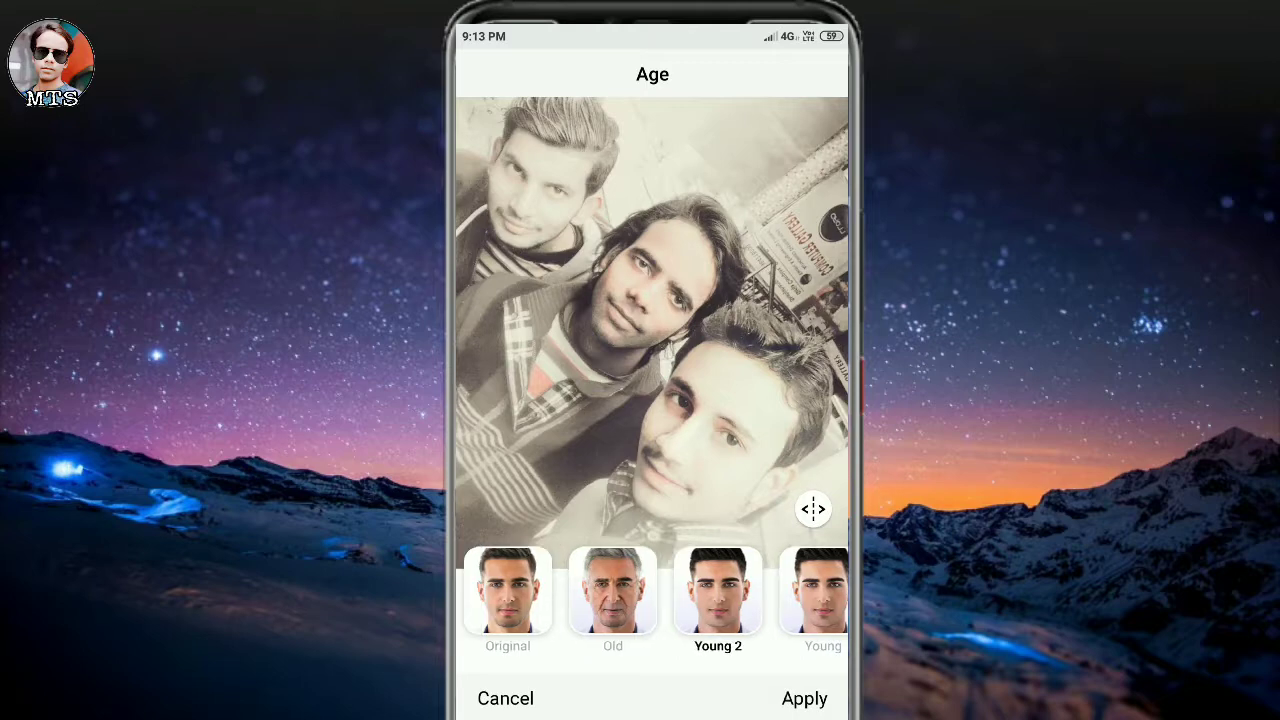
click(804, 698)
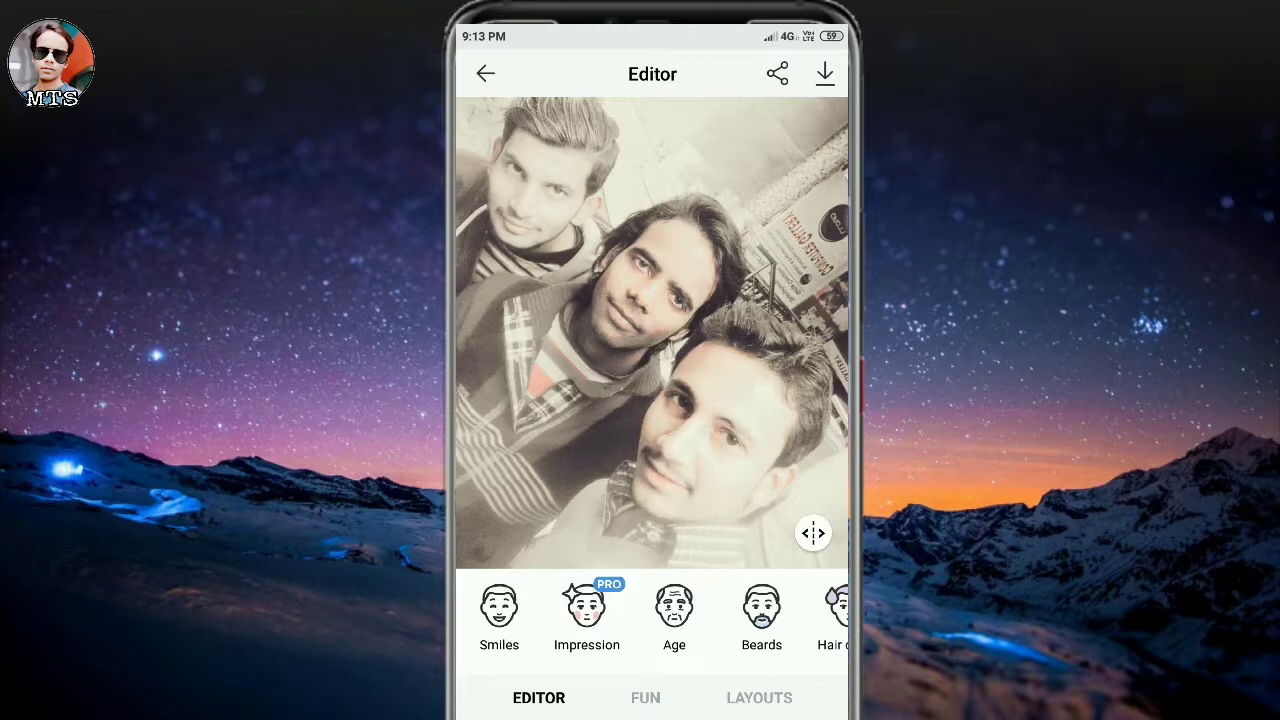
drag(780, 612, 662, 612)
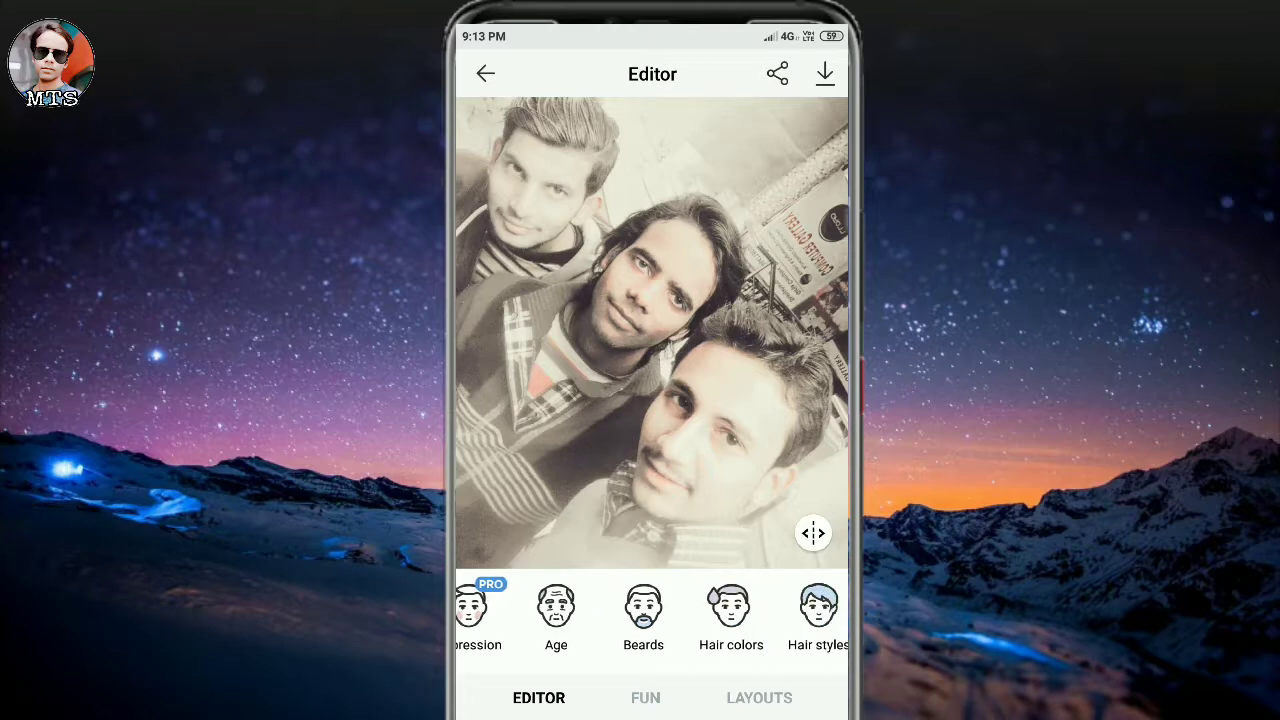
click(643, 605)
click(612, 592)
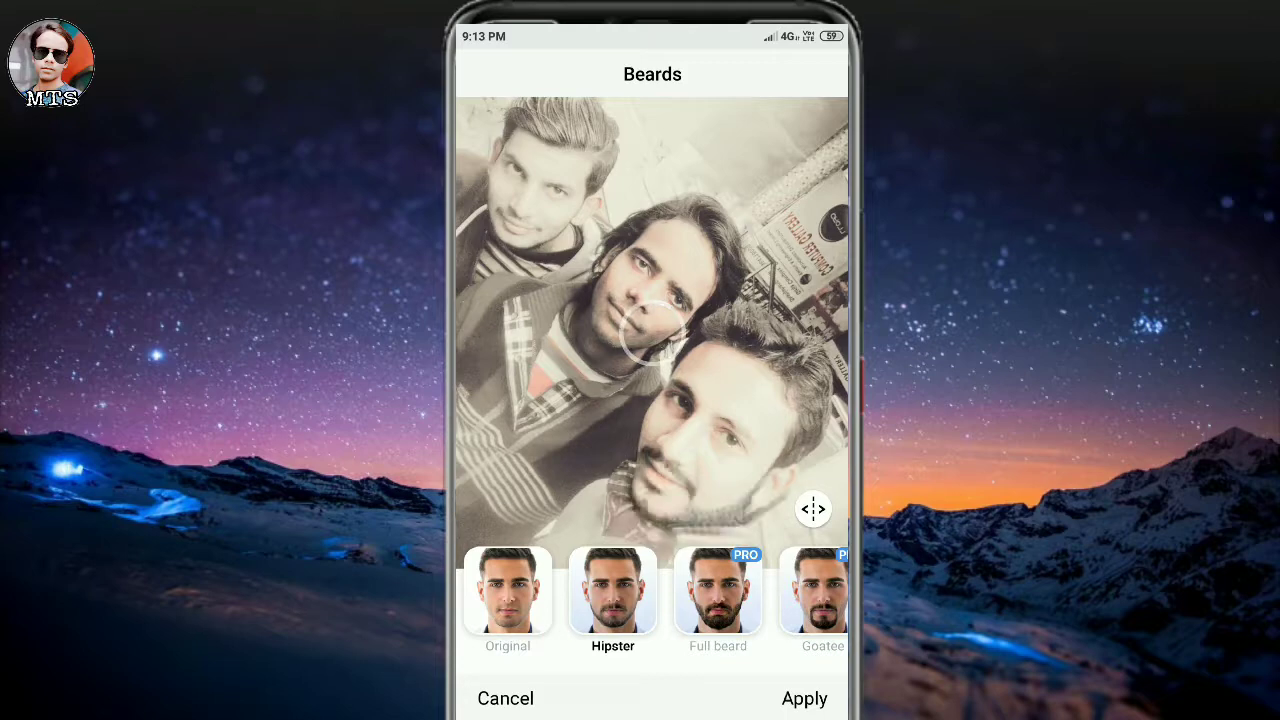
drag(780, 595, 523, 595)
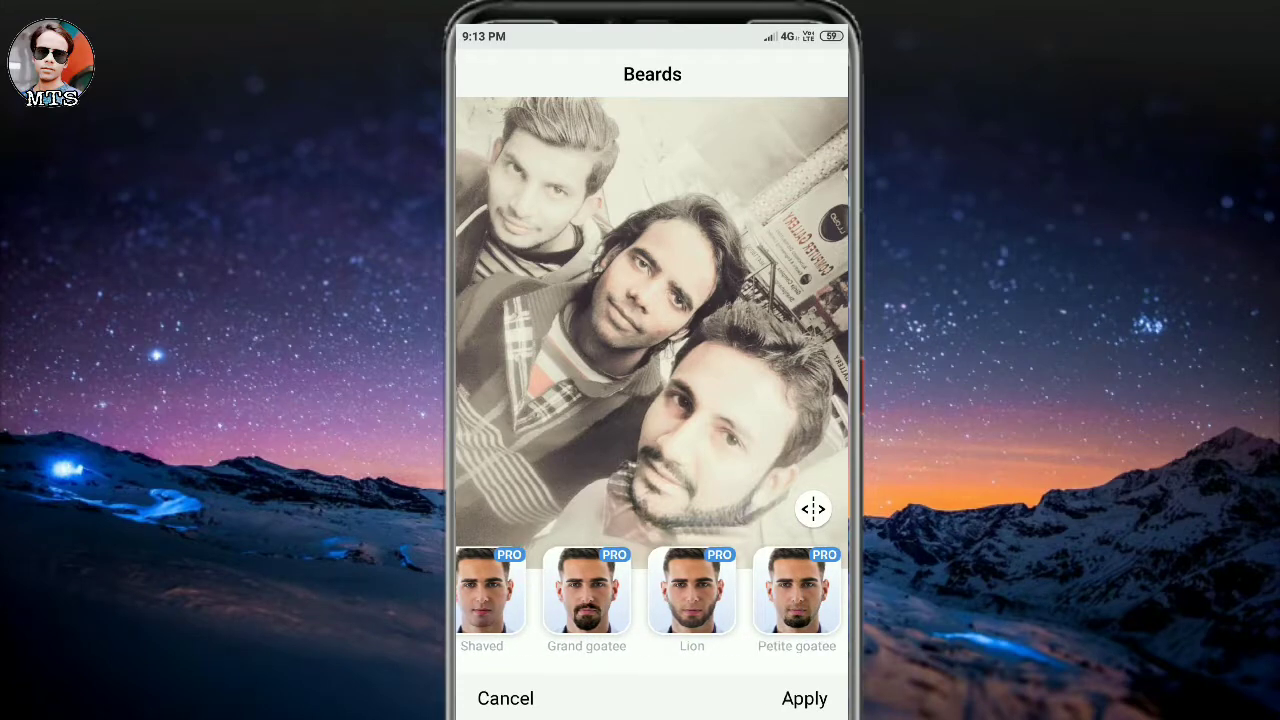
drag(500, 595, 800, 595)
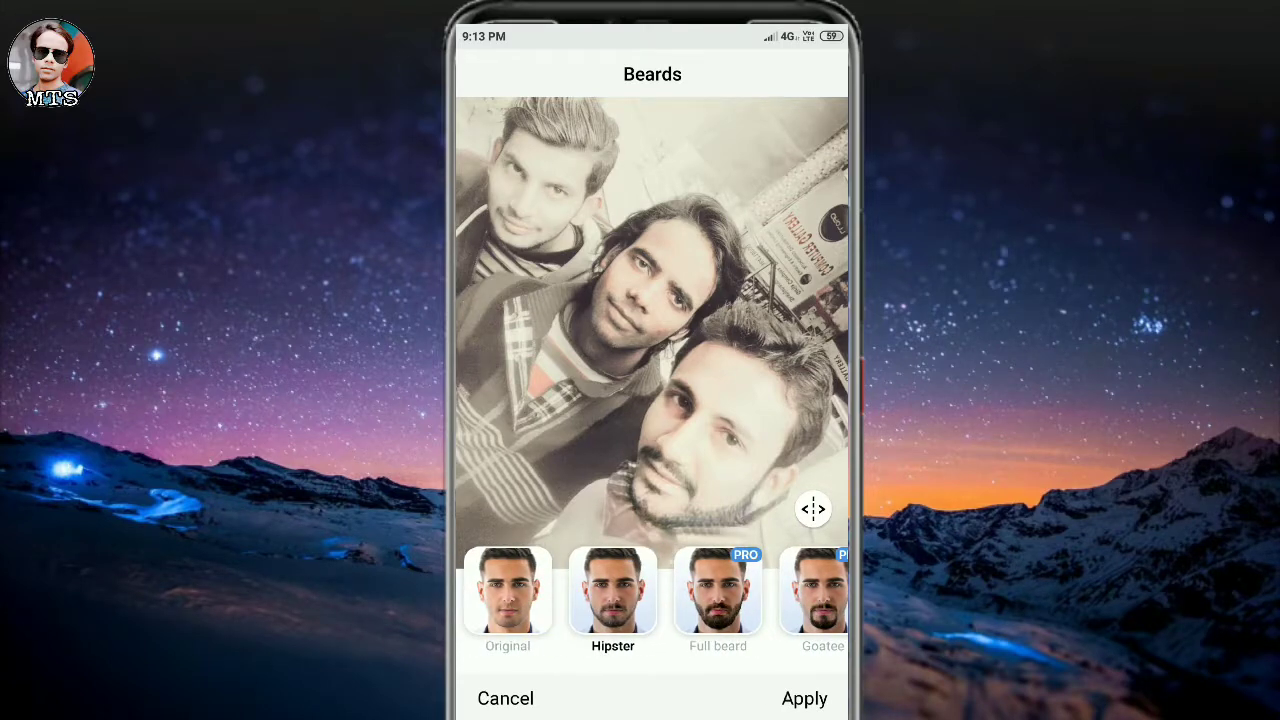
click(508, 592)
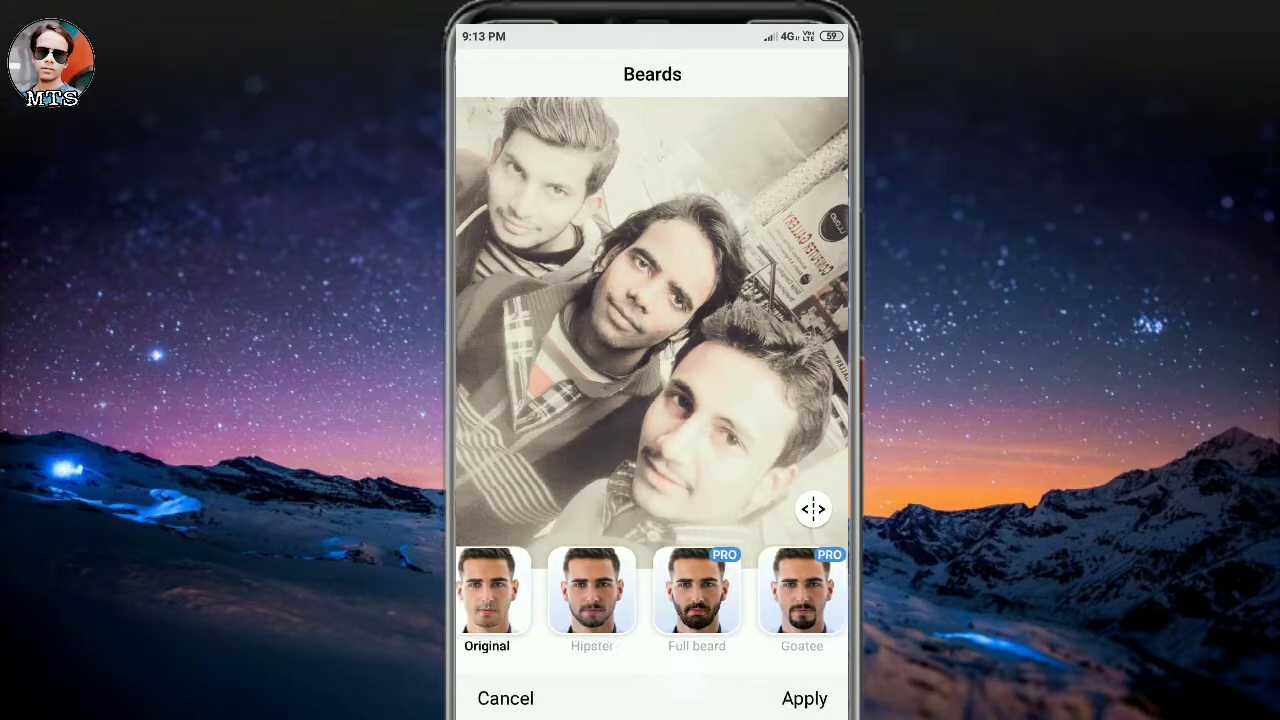
click(505, 698)
drag(730, 610, 648, 610)
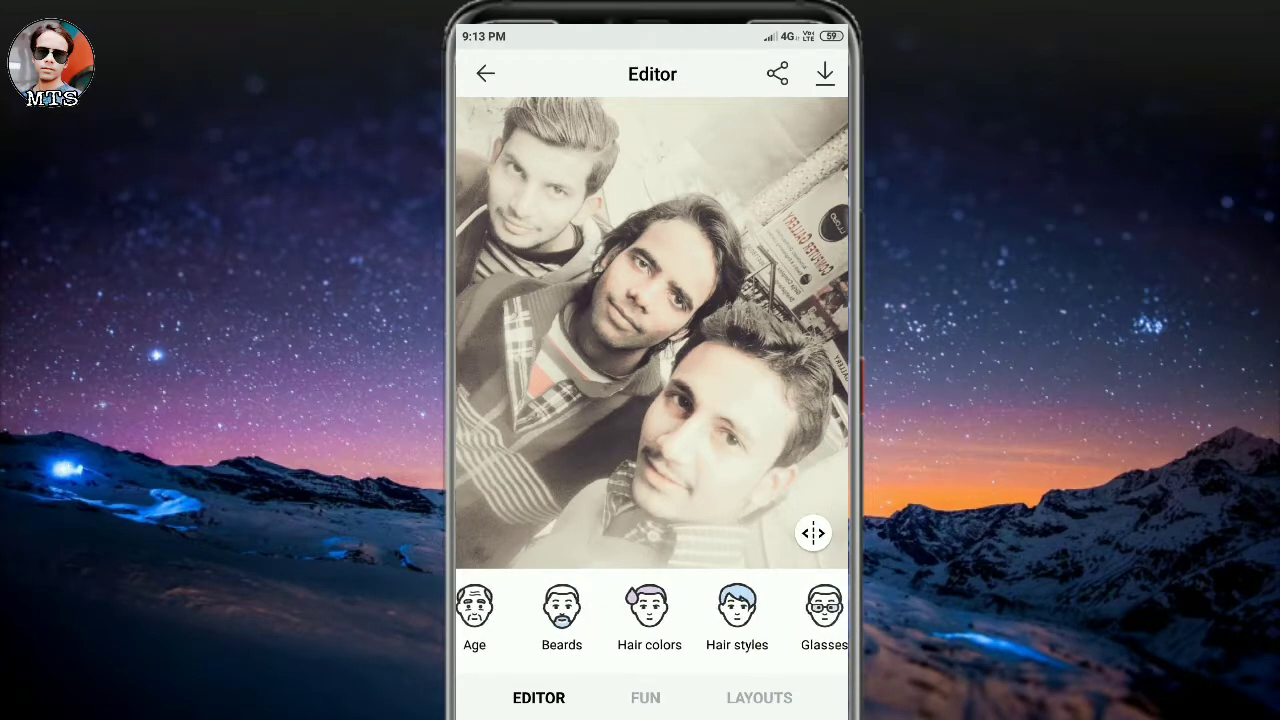
click(651, 603)
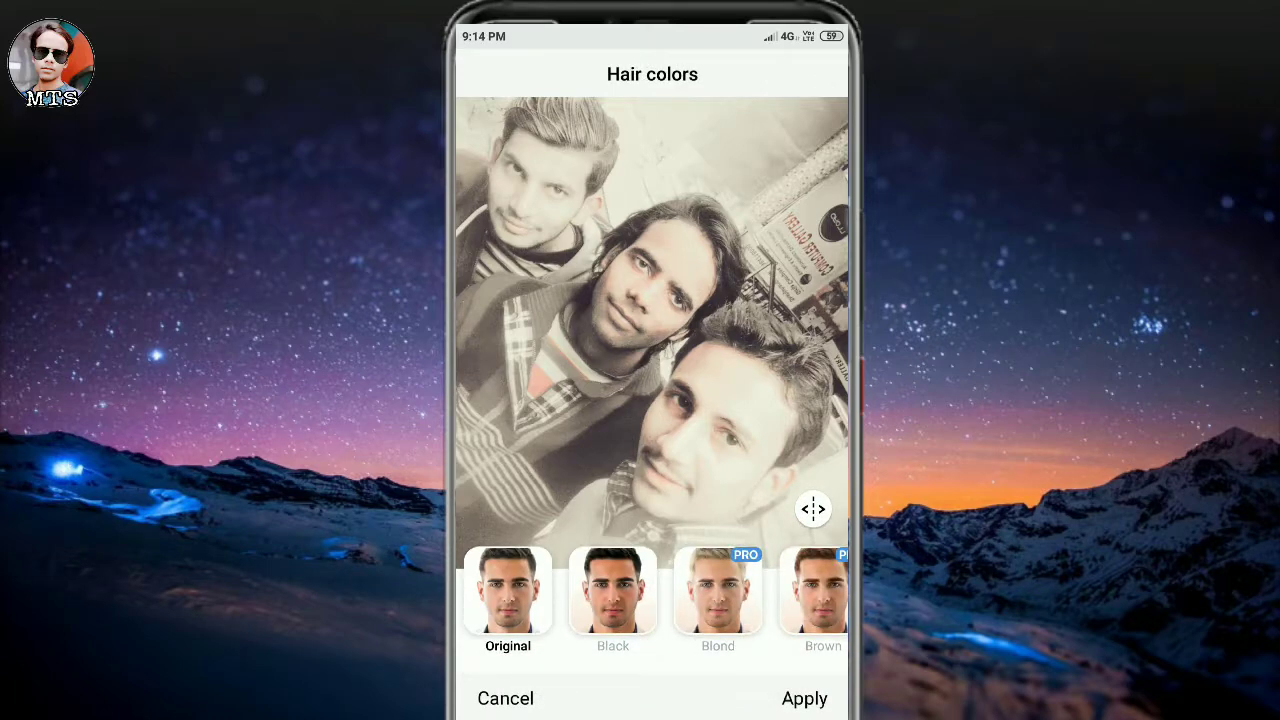
drag(720, 592, 615, 592)
click(505, 592)
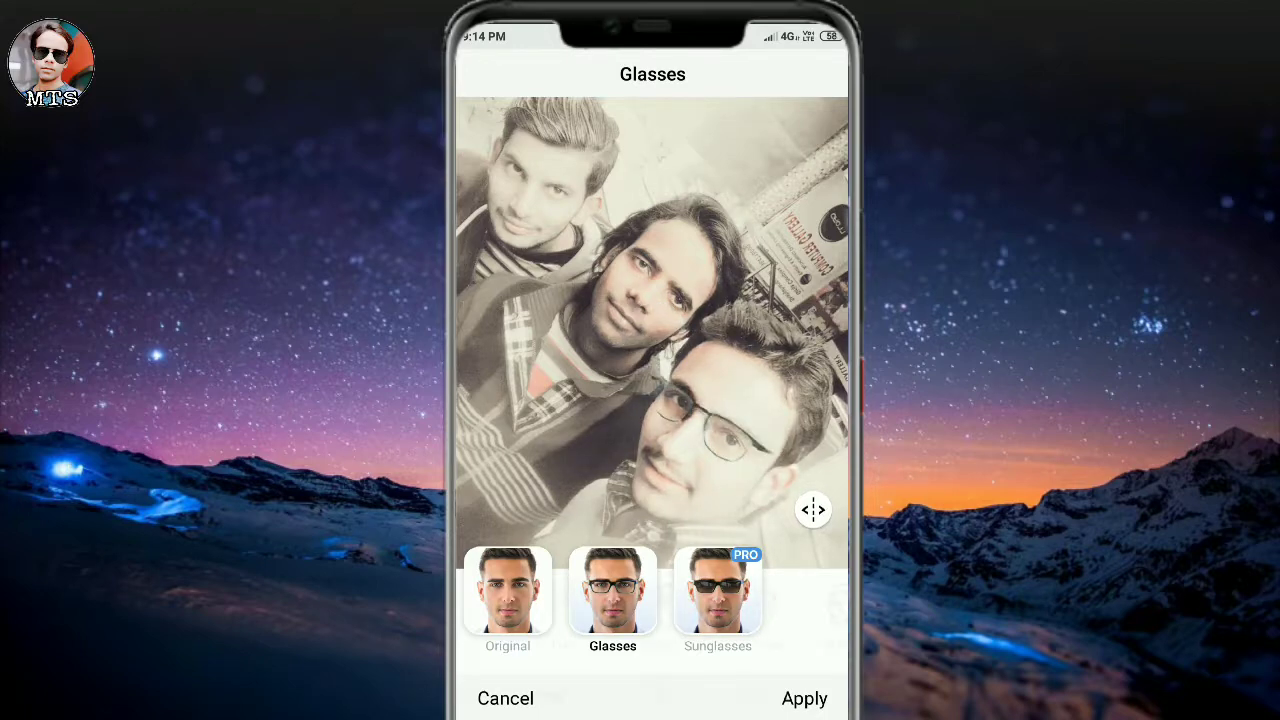
click(505, 698)
drag(760, 610, 560, 610)
drag(650, 610, 540, 610)
mouse_move(700, 610)
mouse_down()
mouse_move(520, 610)
mouse_move(800, 610)
mouse_up()
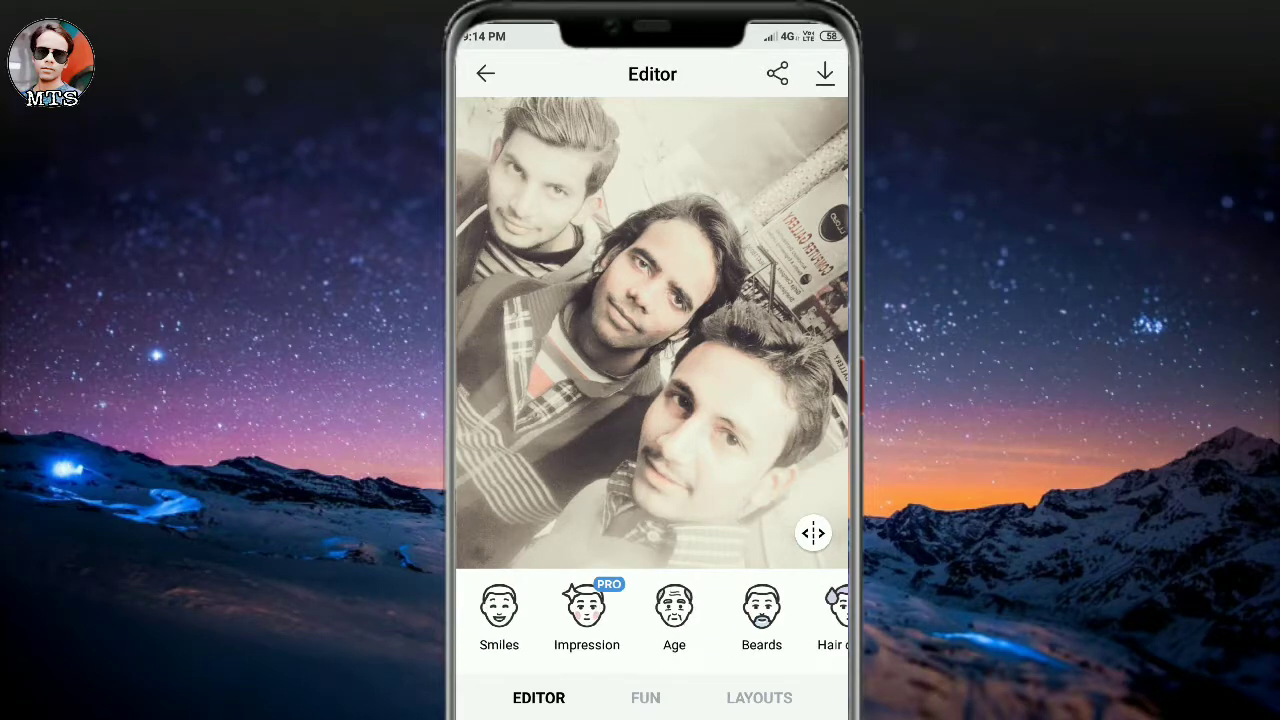
click(499, 610)
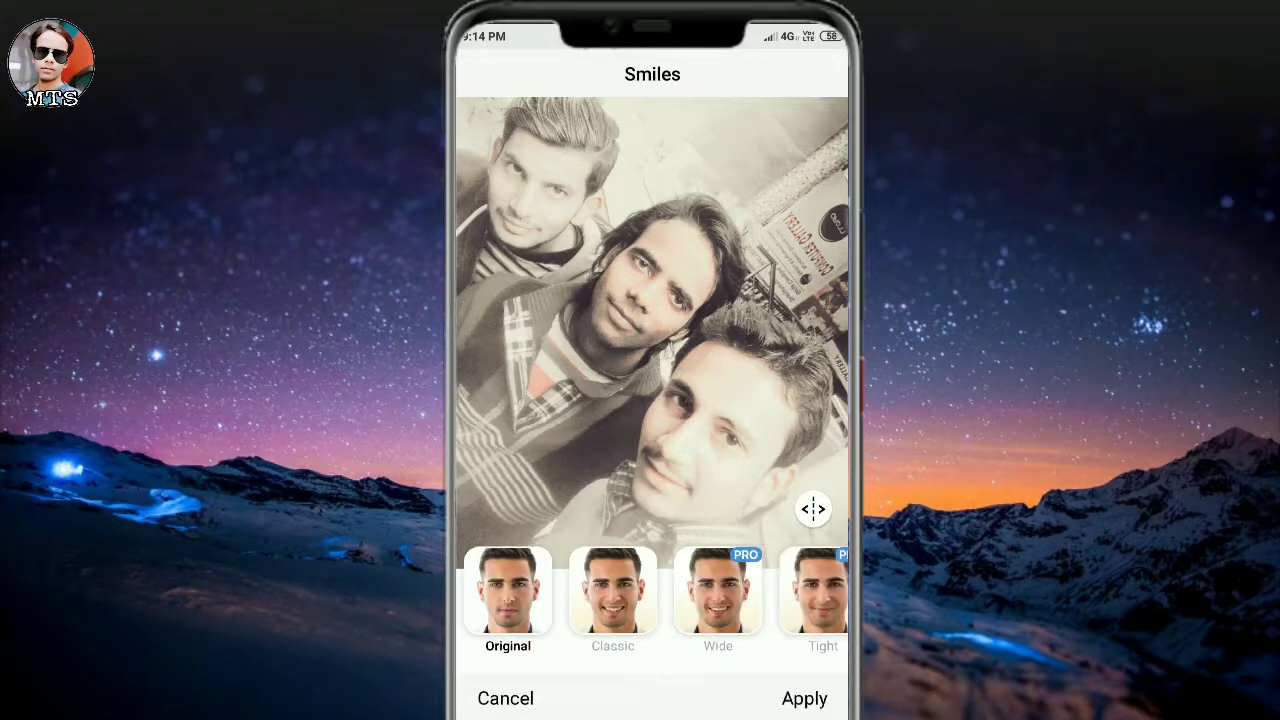
click(612, 595)
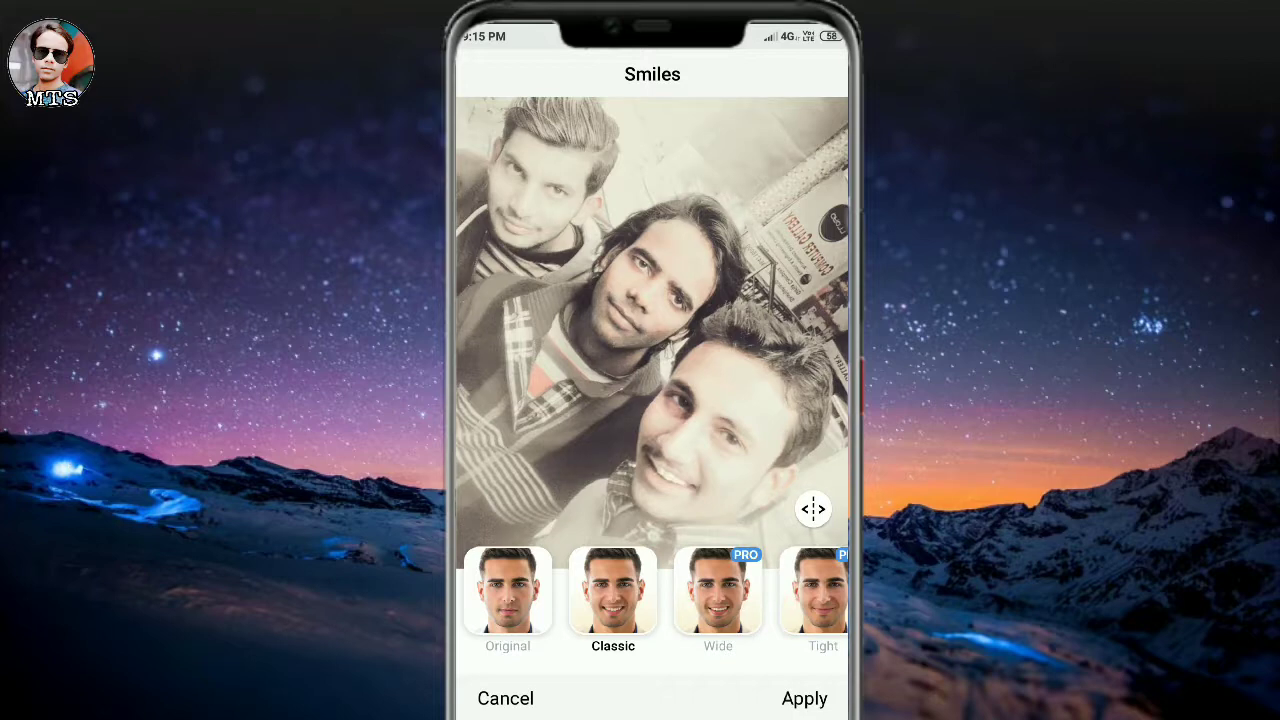
click(505, 698)
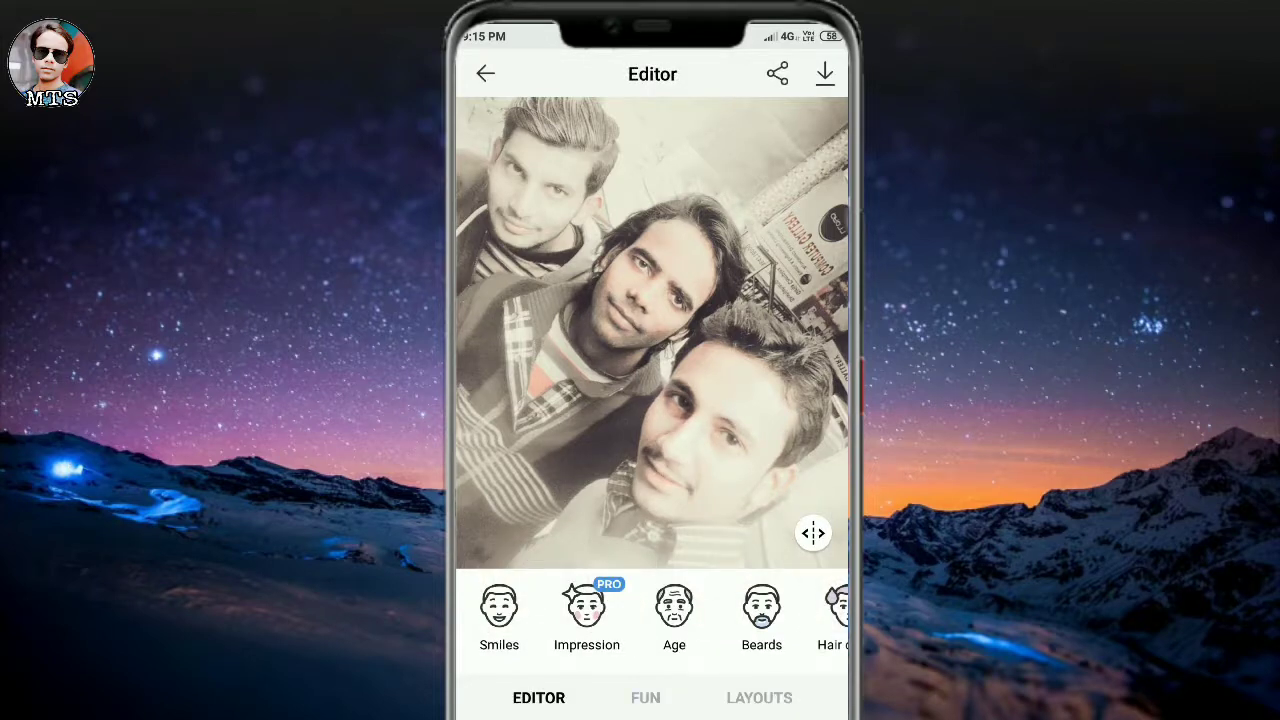